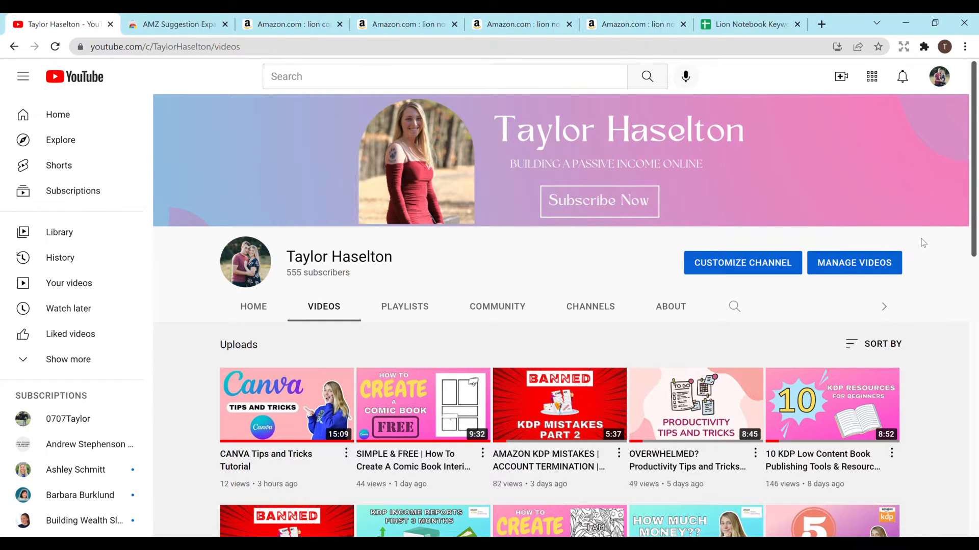
Look over the AMZ Suggestion Expander page in the Chrome Web Store, including its keyword suggestion preview
left_click(159, 26)
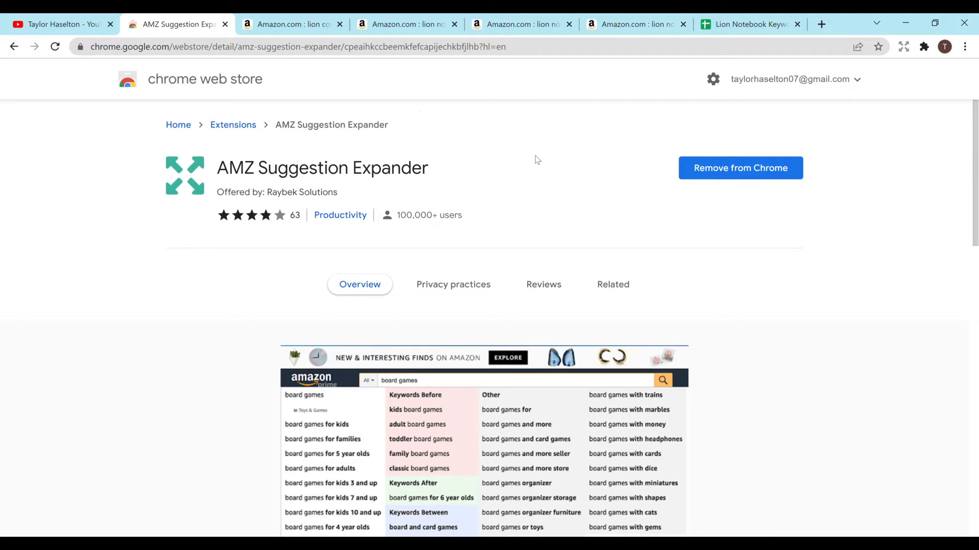
scroll(977, 198, "down", 2)
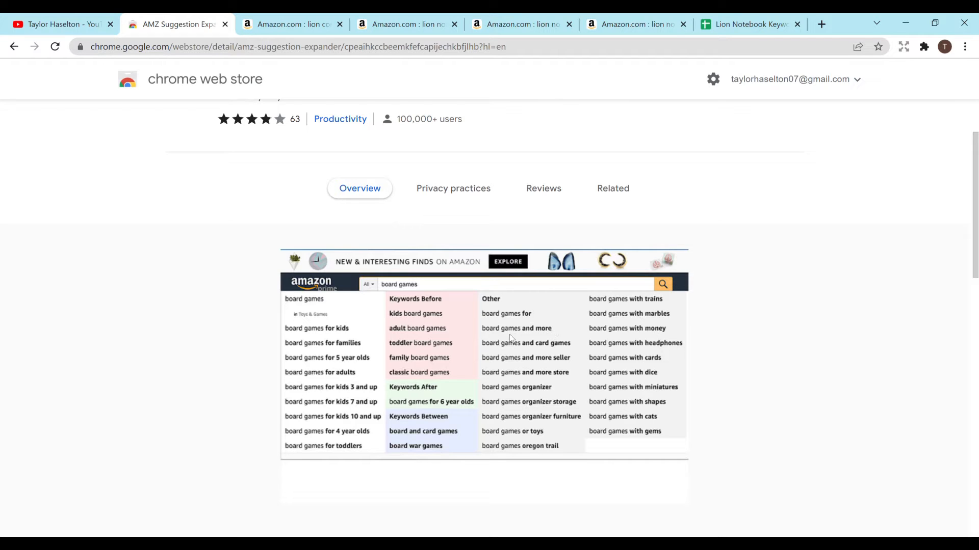
scroll(974, 158, "up", 2)
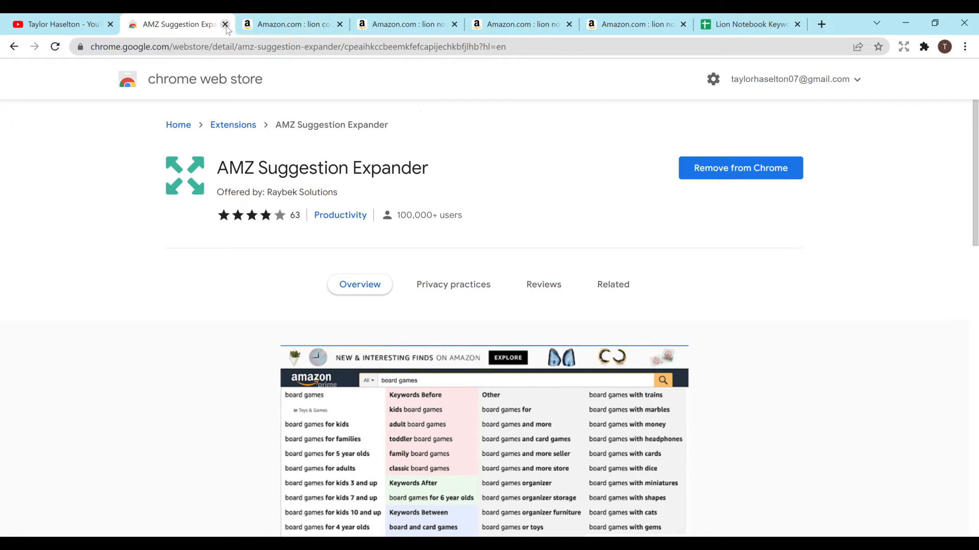
View the expanded Amazon keyword suggestions for "lion composition notebook" and check the layout of the Lion Notebook Keywords sheet
left_click(268, 30)
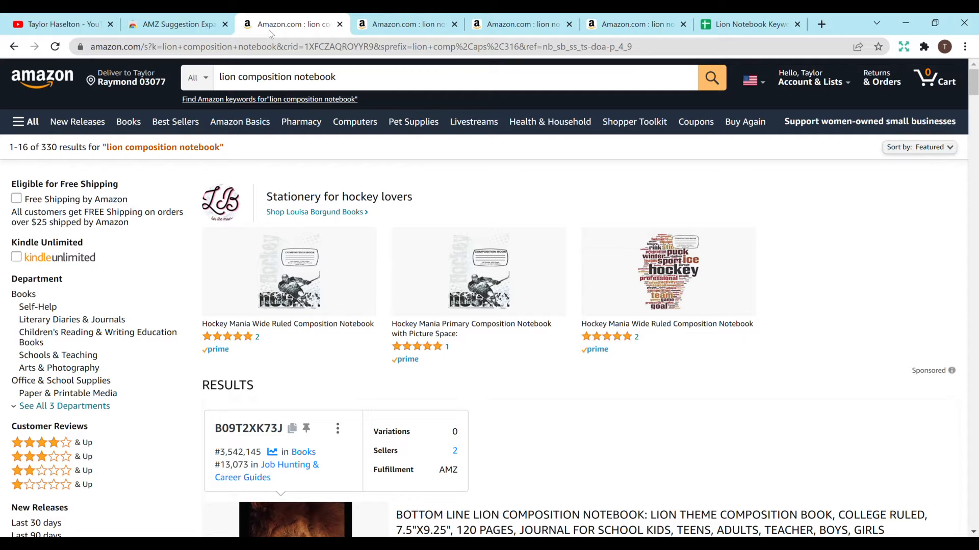
left_click(361, 75)
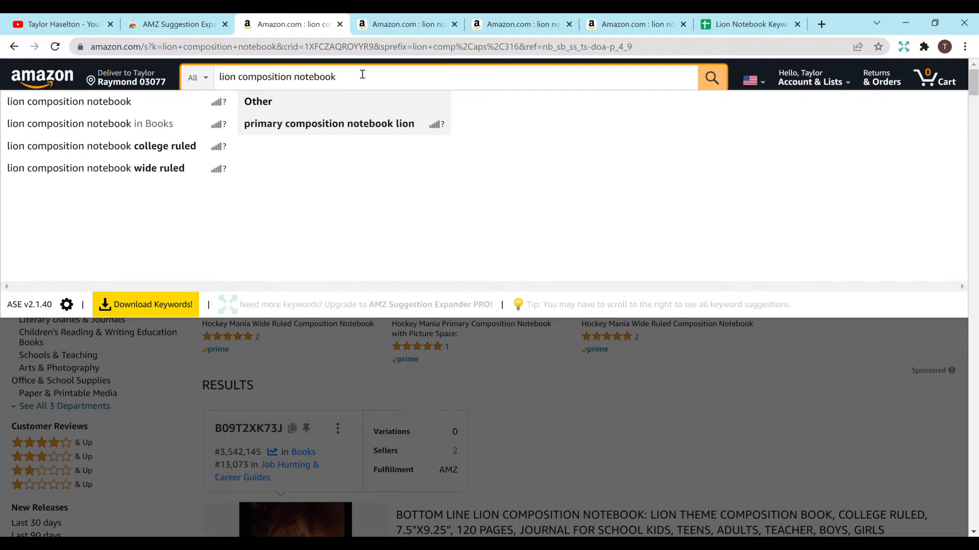
left_click(730, 27)
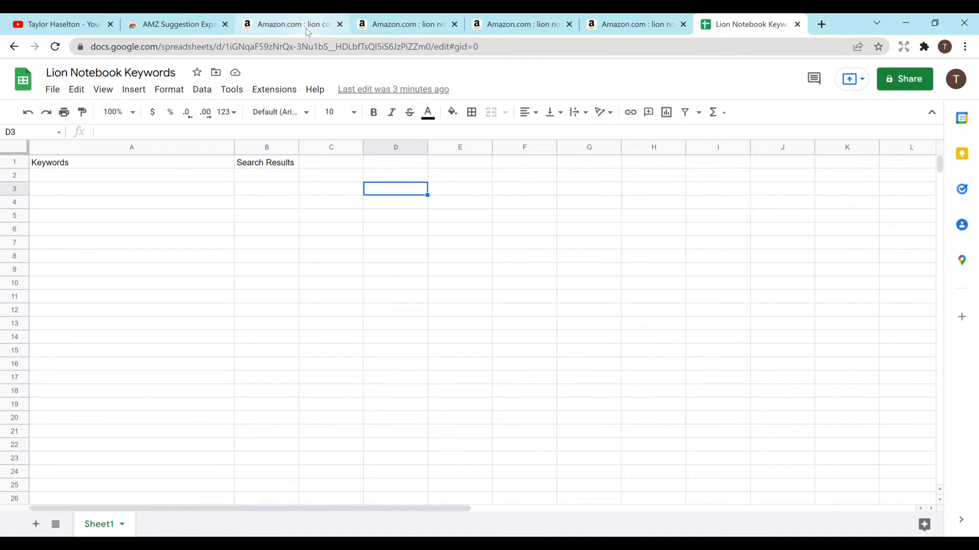
left_click(291, 24)
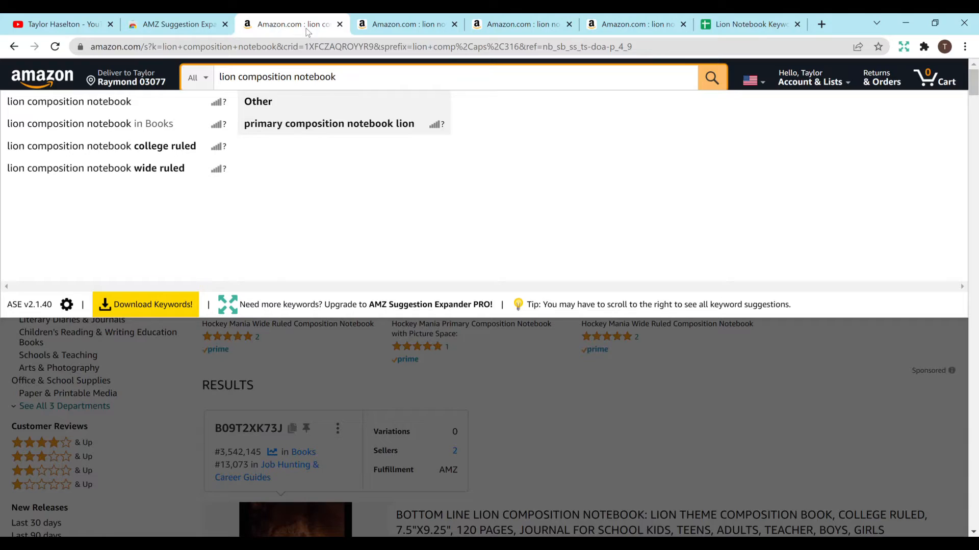
Copy the Amazon search phrase "lion composition notebook" into cell A2 of the Lion Notebook Keywords sheet
triple_click(372, 80)
key("ctrl+c")
left_click(748, 23)
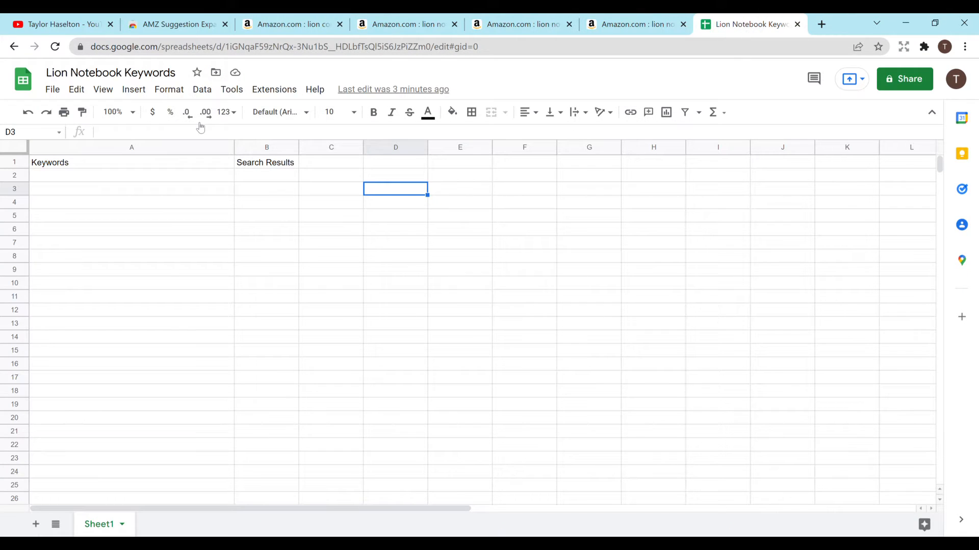
left_click(185, 177)
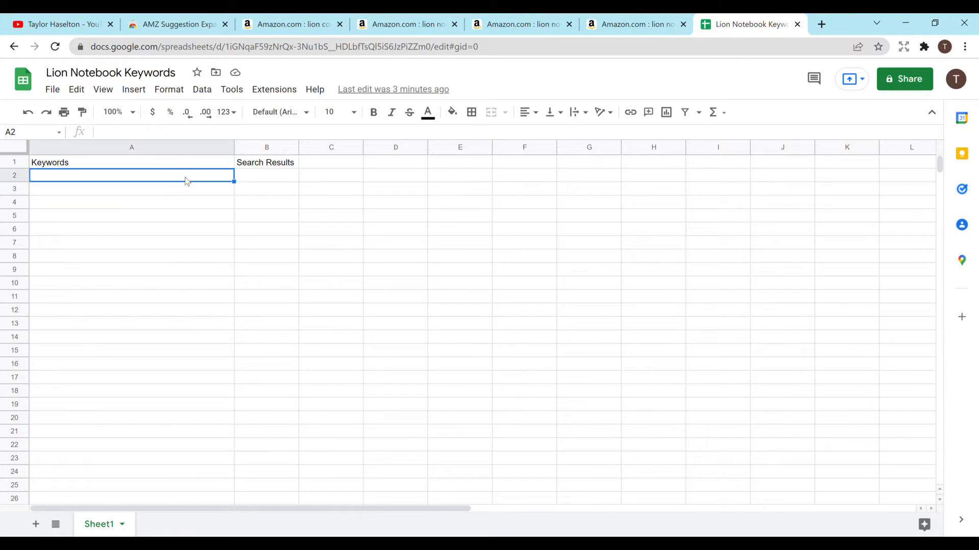
key("ctrl+v")
Check the Amazon result count for "lion composition notebook" and enter 330 in cell B2 of the keyword sheet
left_click(293, 26)
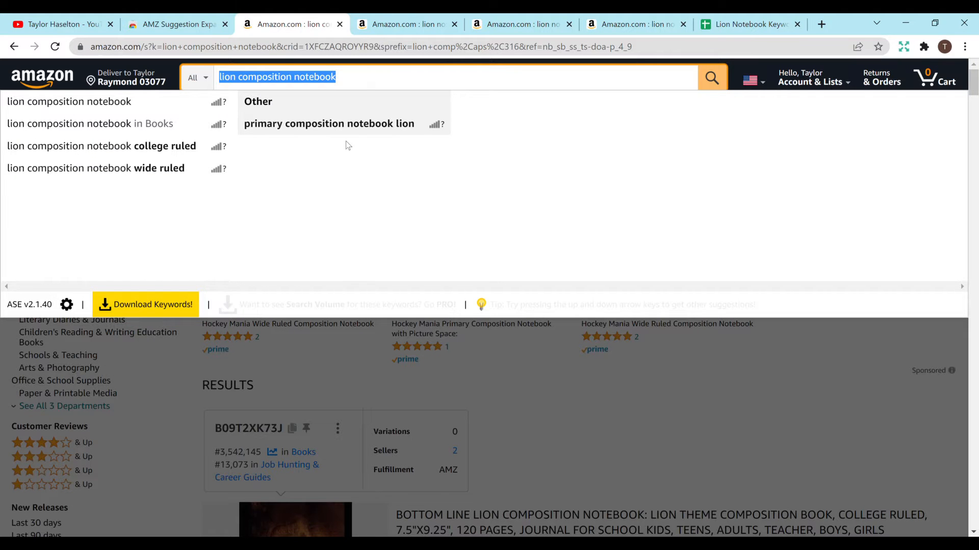
left_click(515, 363)
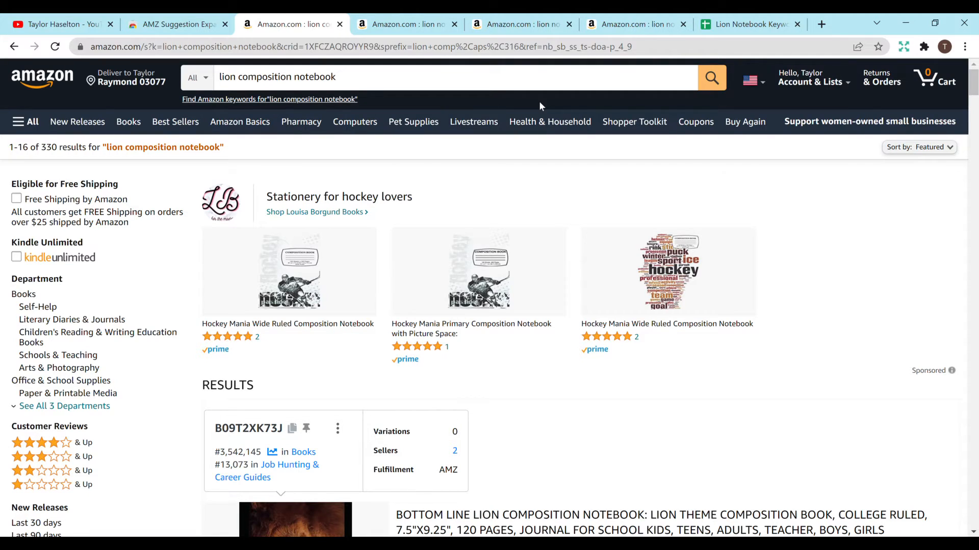
left_click(739, 24)
left_click(276, 179)
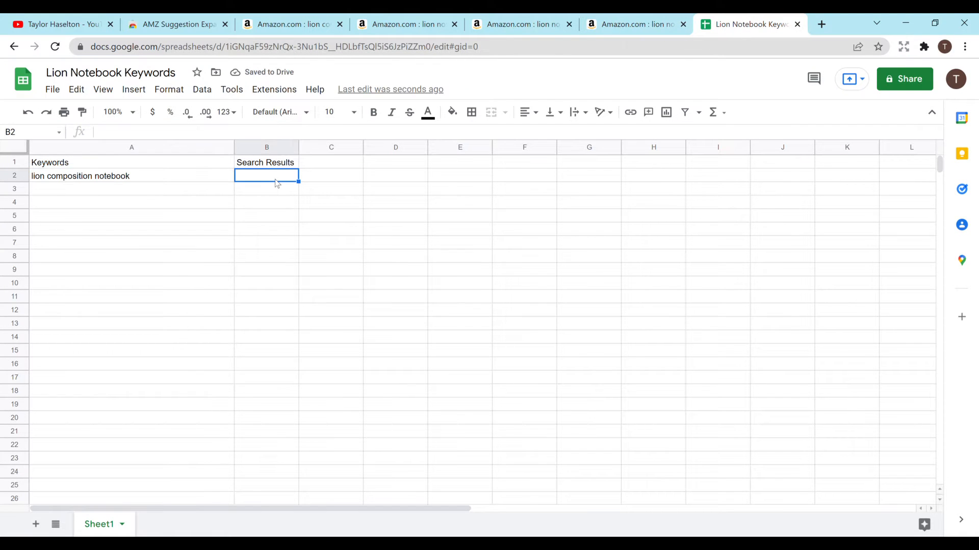
type("330")
key("Return")
Close the "lion composition notebook" results and copy the Amazon search phrase "lion notebook for boys" into cell A3 of the keyword sheet
left_click(403, 25)
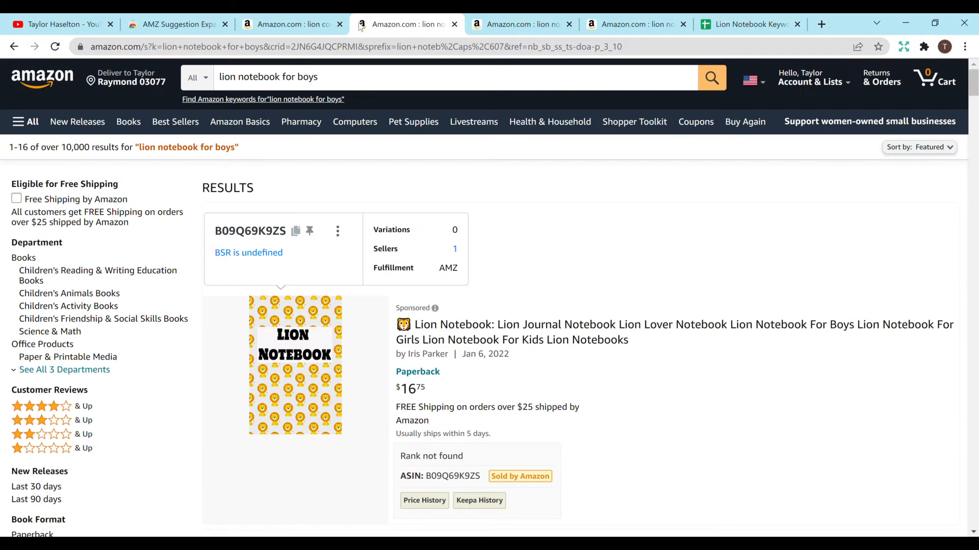
left_click(340, 25)
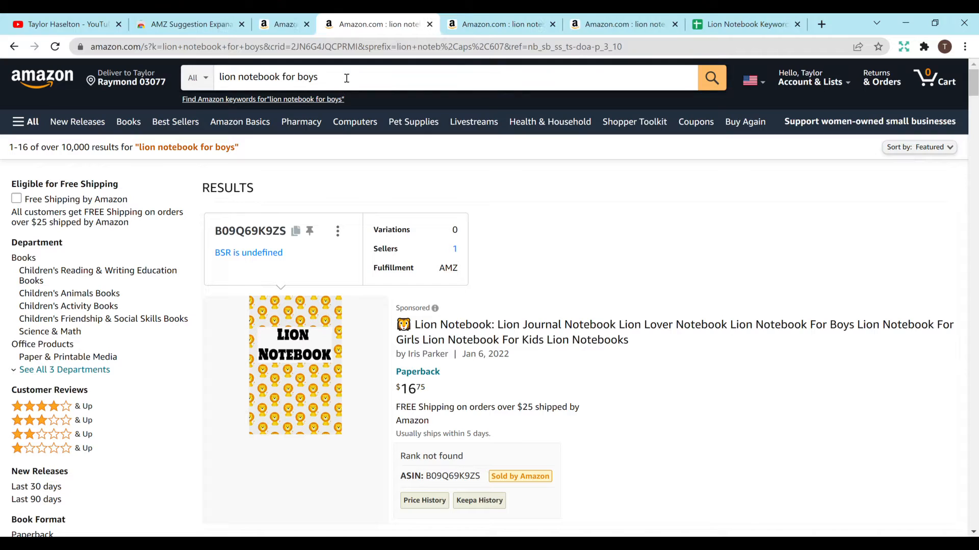
triple_click(346, 78)
key("ctrl+c")
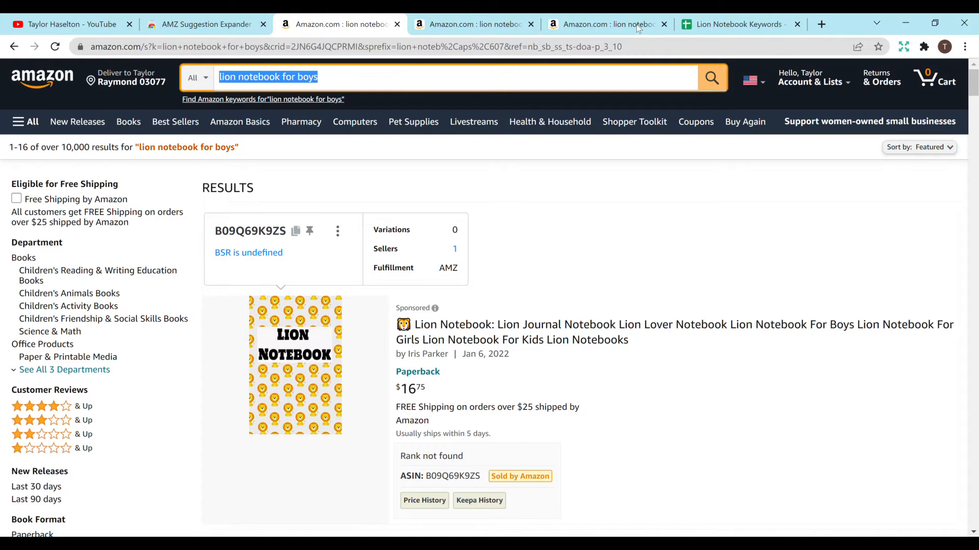
left_click(728, 24)
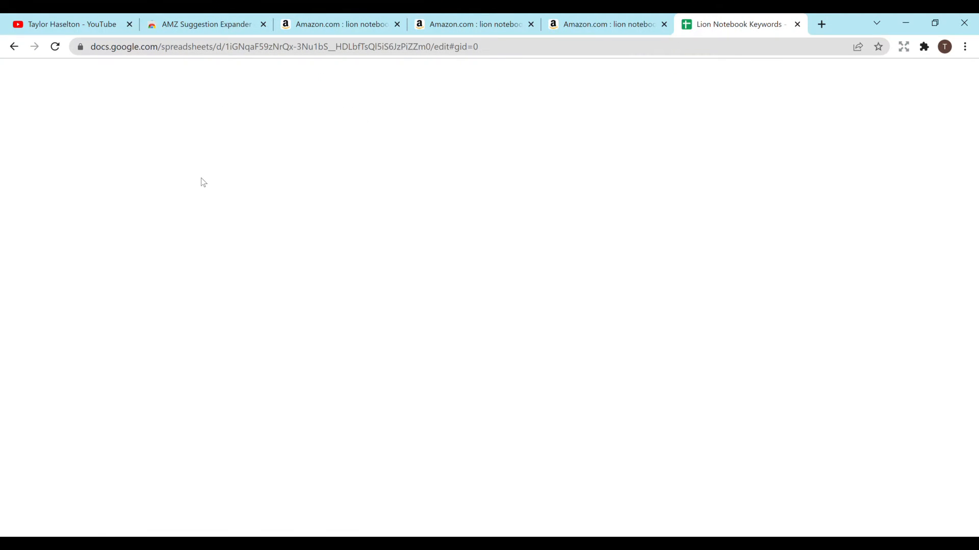
left_click(174, 194)
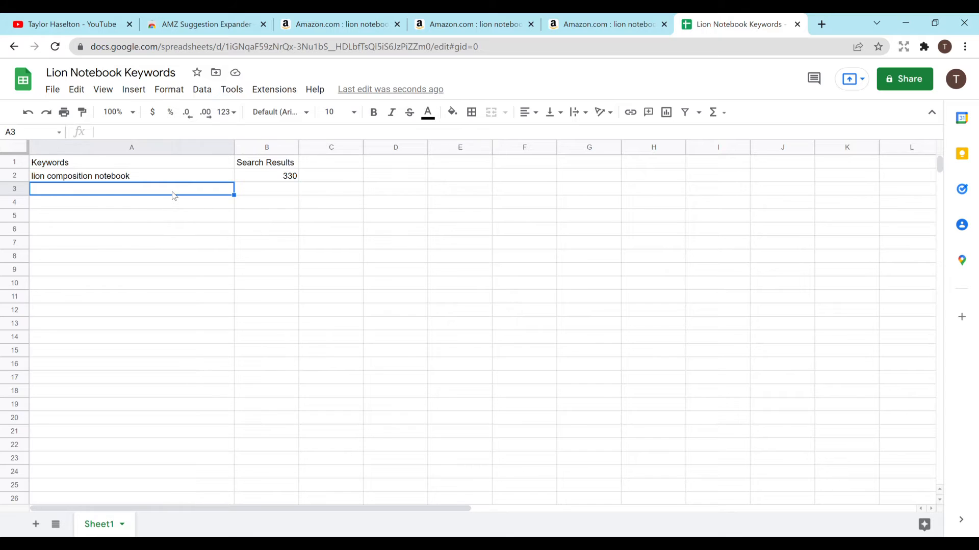
key("ctrl+v")
Enter 10,000 in cell B3 as the number of search results for "lion notebook for boys"
left_click(284, 190)
type("10,000")
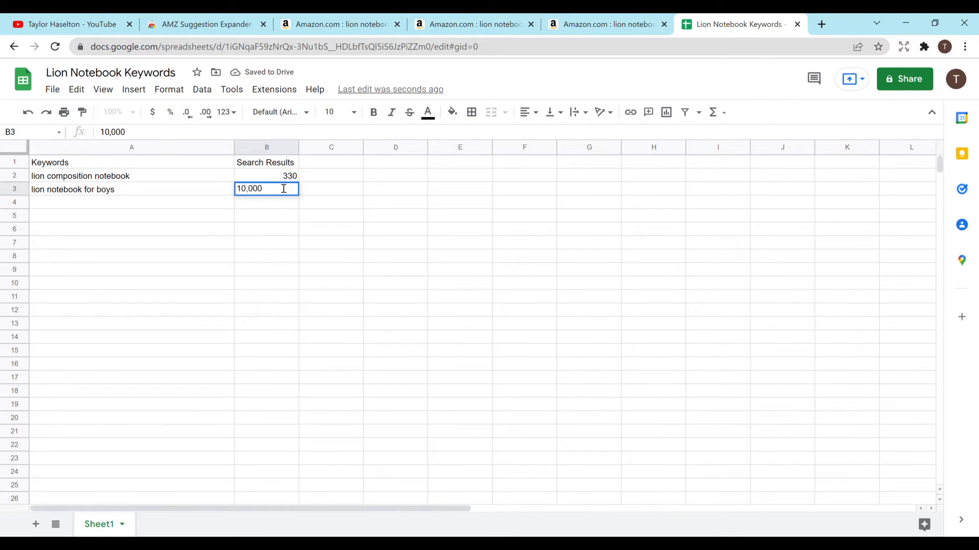
key("Return")
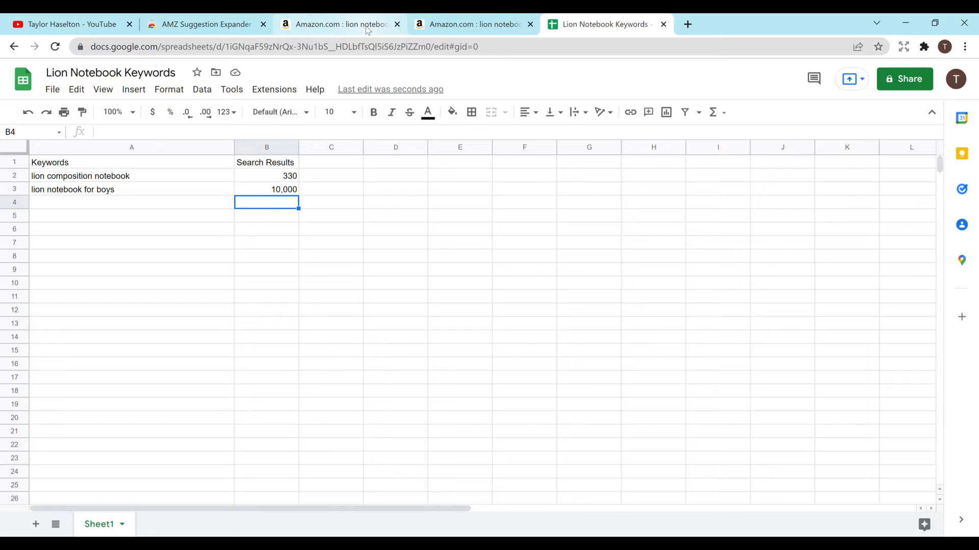
Copy the Amazon search phrase "lion notebook for girls" into cell A4 of the Lion Notebook Keywords sheet
left_click(367, 30)
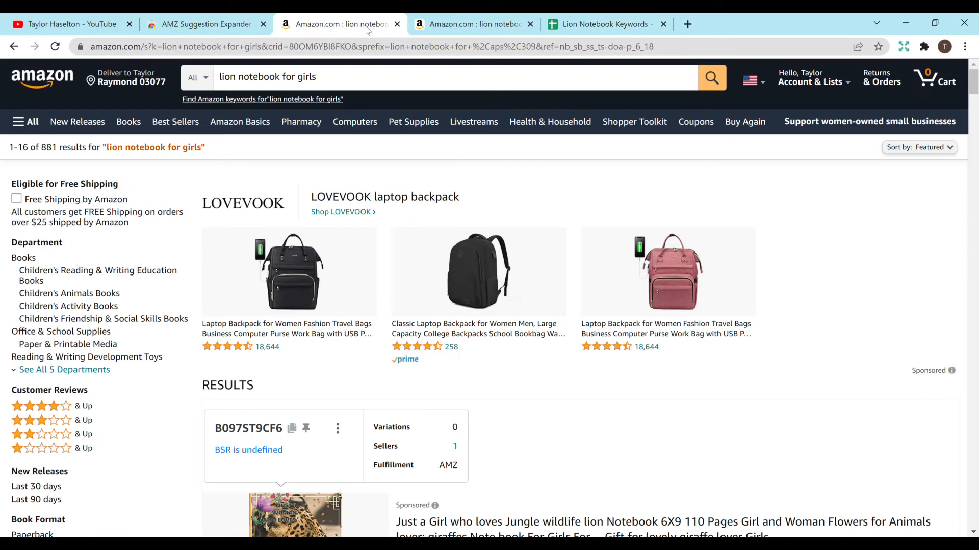
left_click(342, 74)
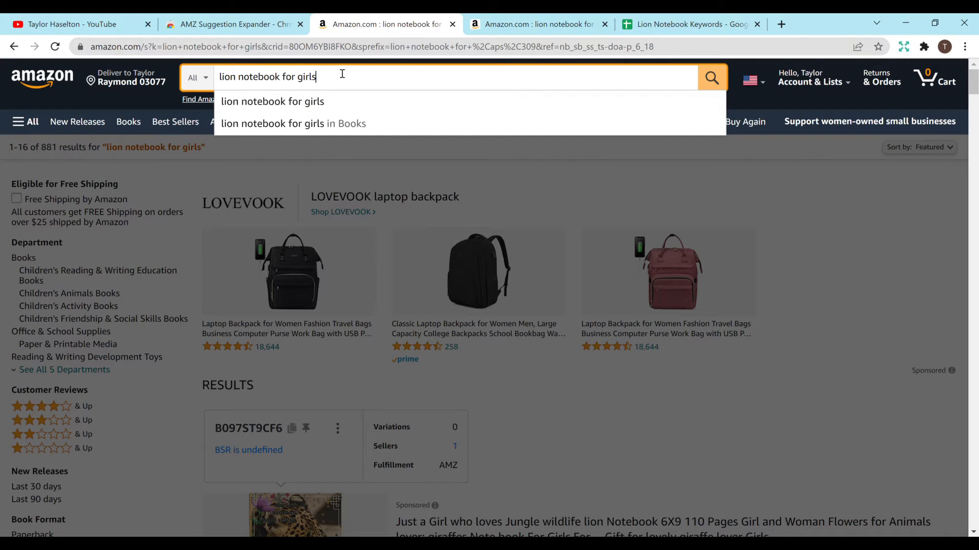
key("ctrl+a")
key("ctrl+c")
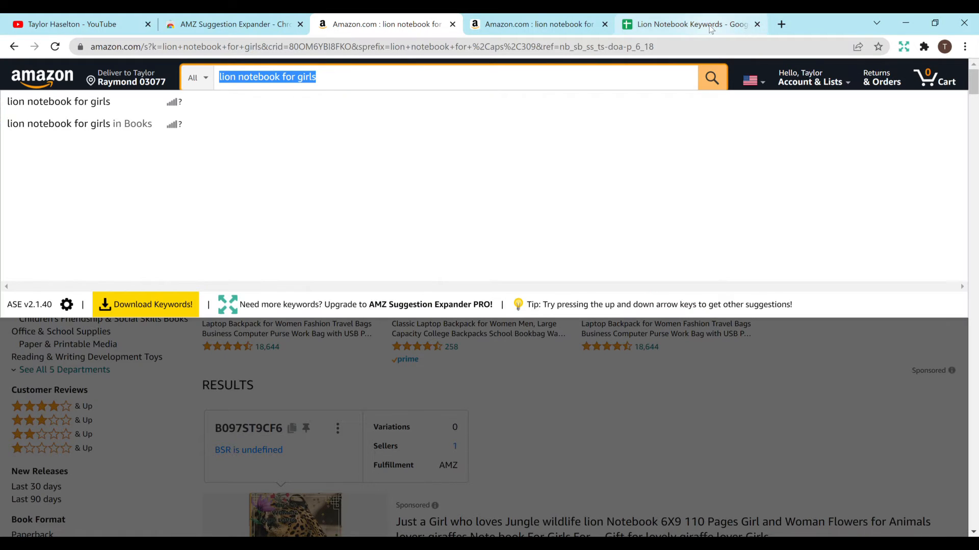
left_click(685, 25)
left_click(170, 204)
key("ctrl+v")
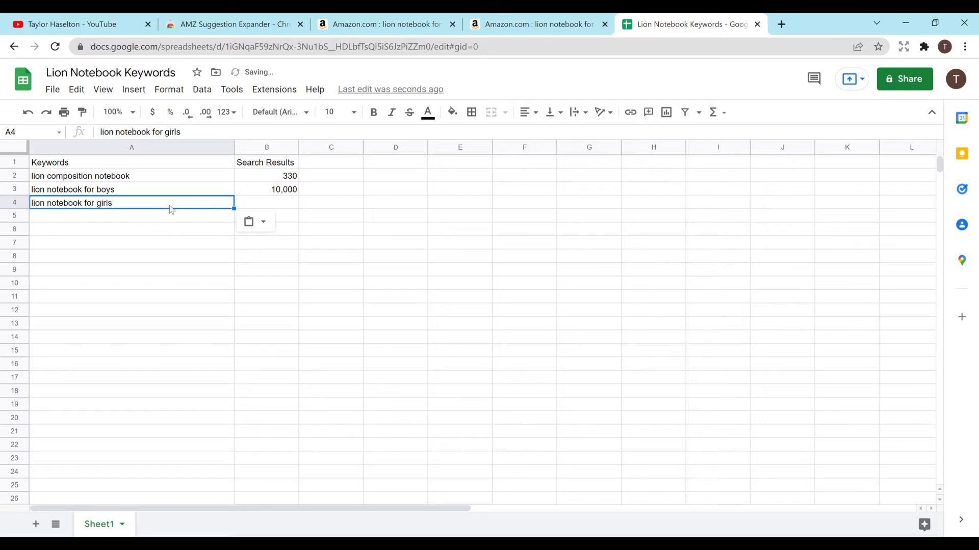
Check the Amazon result count for "lion notebook for girls" and enter 881 in cell B4 of the keyword sheet
left_click(360, 20)
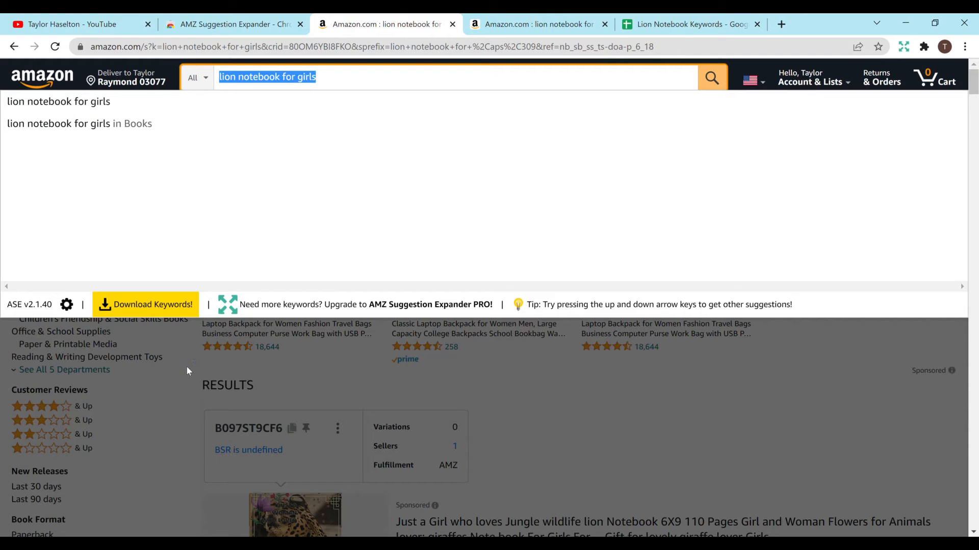
left_click(187, 367)
left_click(686, 24)
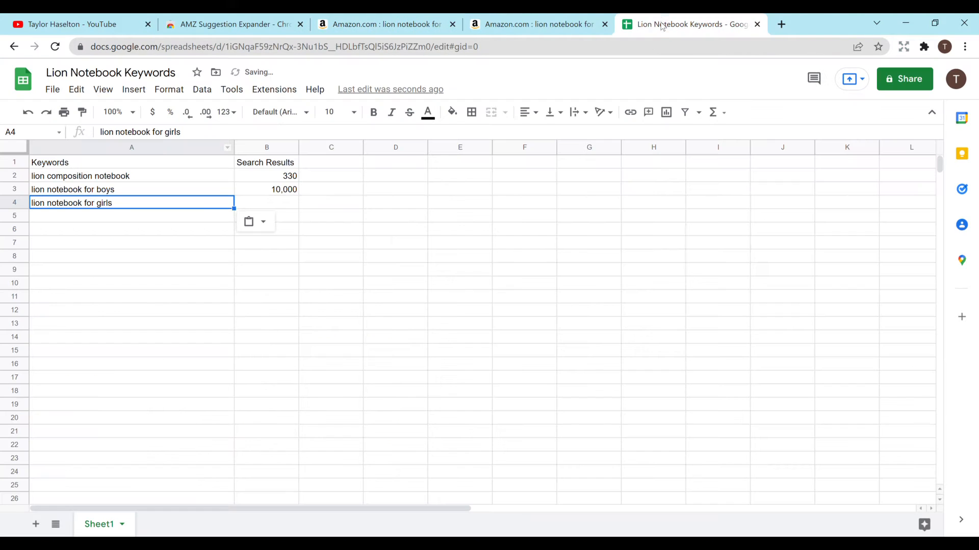
left_click(288, 203)
type("881")
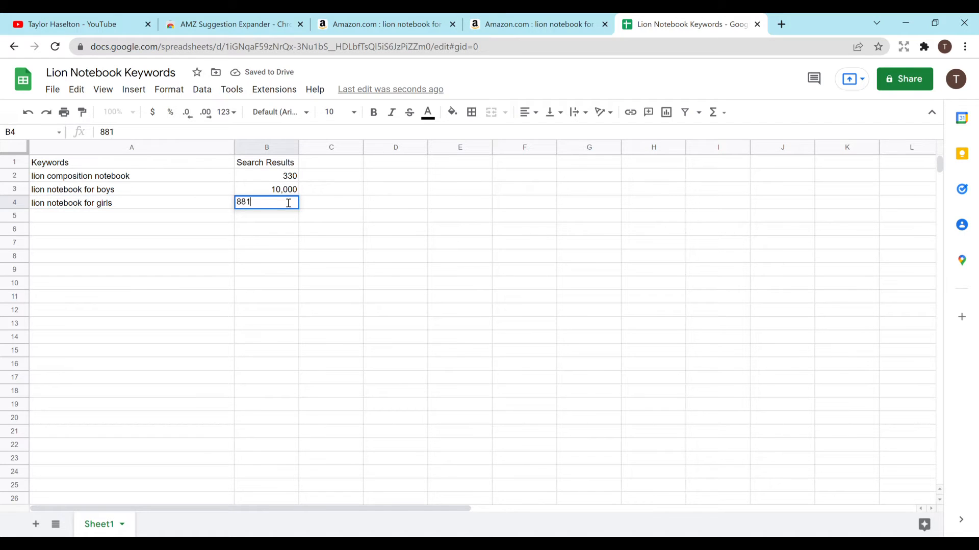
key("Return")
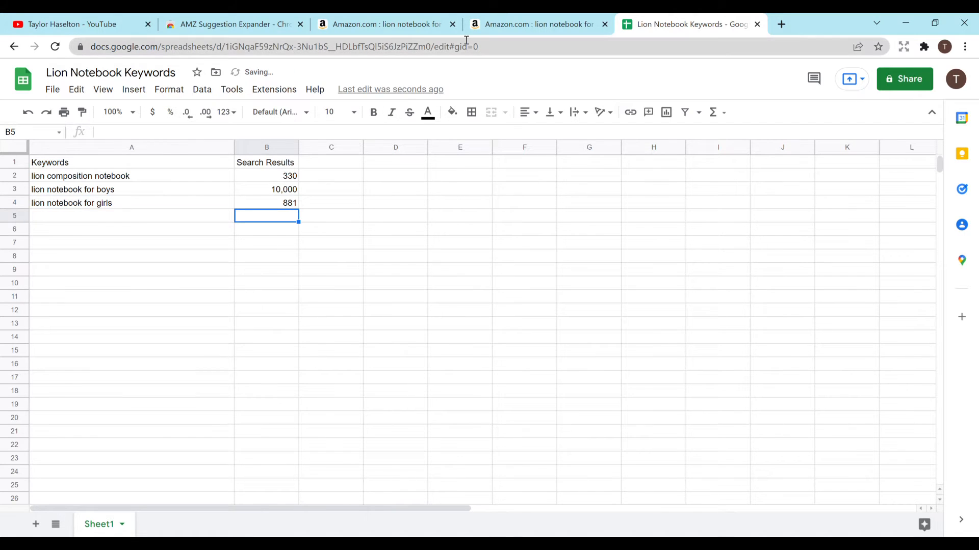
Close the "lion notebook for girls" results and copy the Amazon search phrase "lion notebook for kids" into cell A5 of the keyword sheet
left_click(453, 24)
left_click(430, 28)
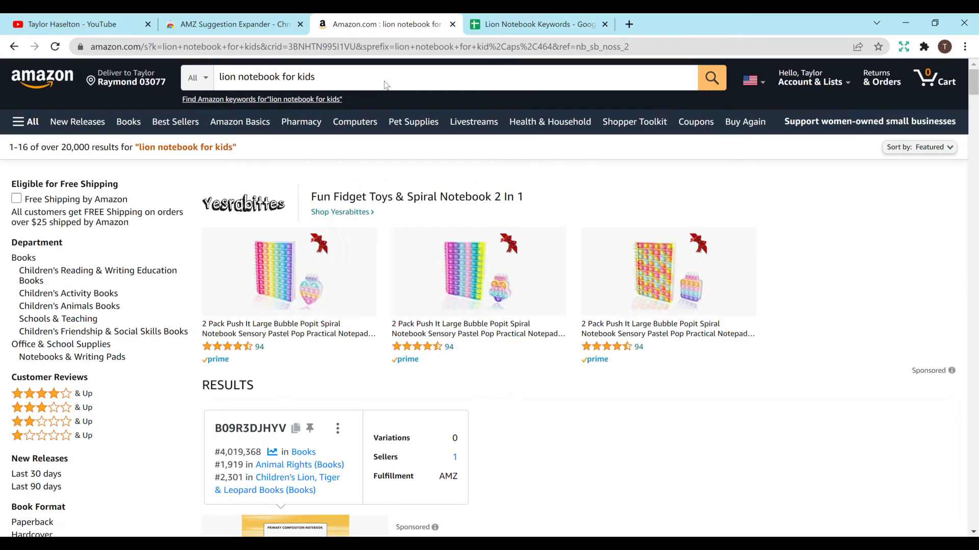
triple_click(378, 81)
key("ctrl+c")
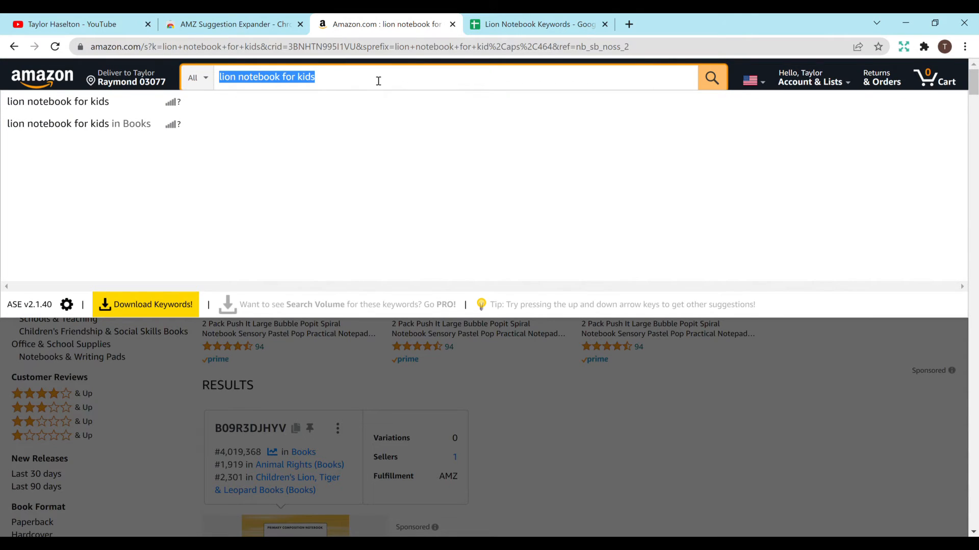
key("ctrl+Tab")
left_click(186, 213)
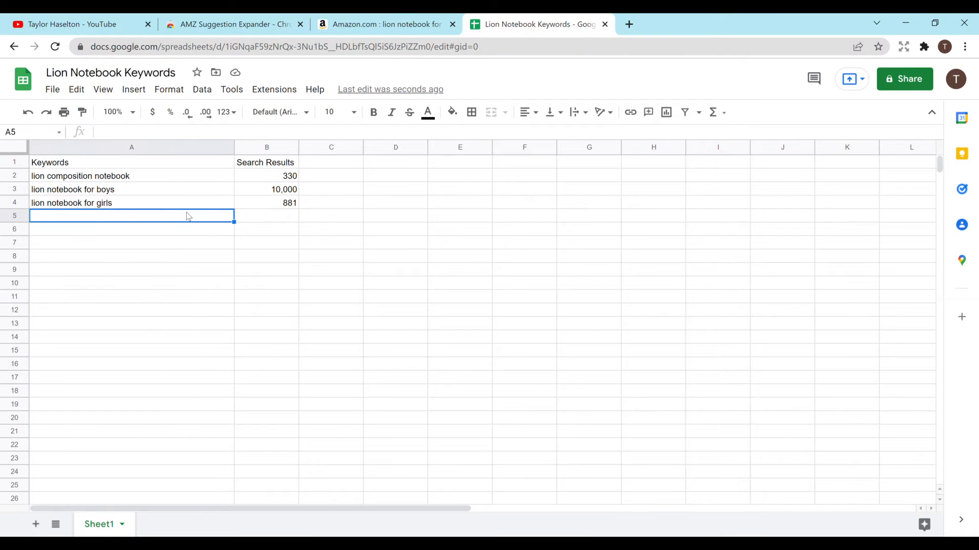
key("ctrl+v")
Enter 20,000 in cell B5 as the number of search results for "lion notebook for kids"
left_click(268, 215)
type("20,000")
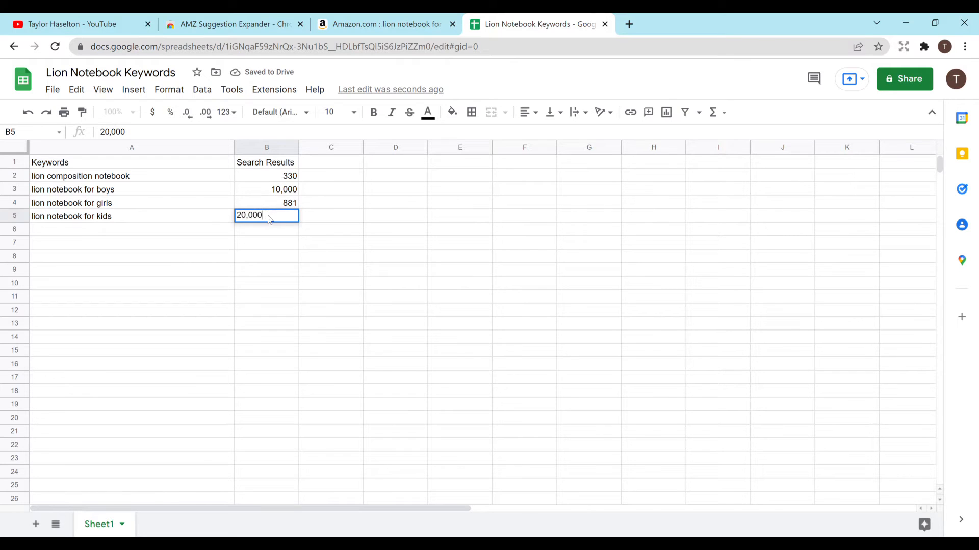
key("Return")
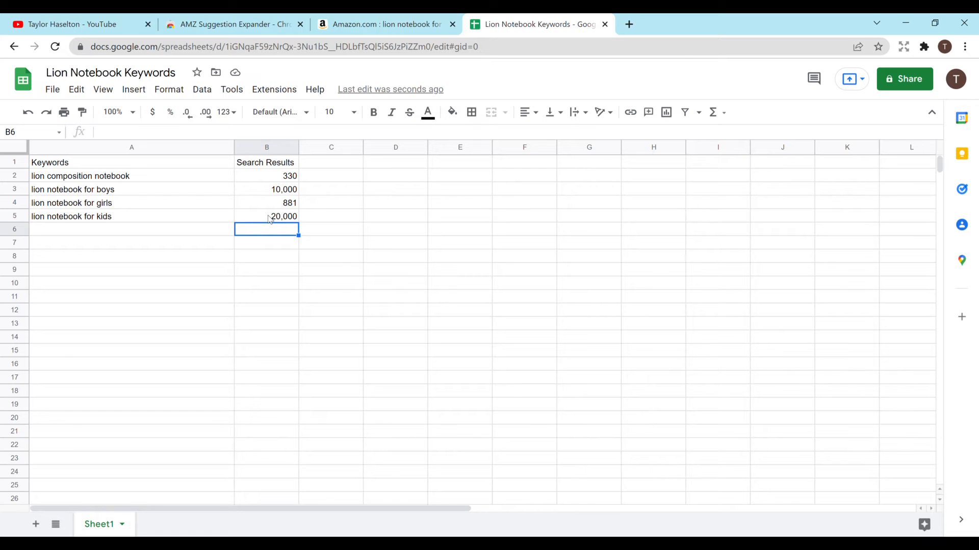
Examine the products in the Amazon results for "lion notebook for kids" and return to the Lion Notebook Keywords sheet
left_click(367, 26)
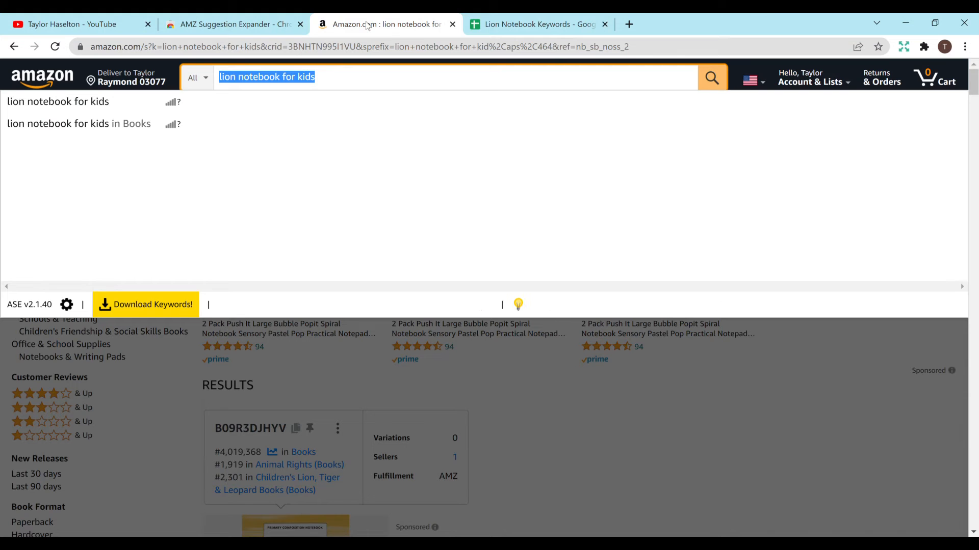
left_click(702, 380)
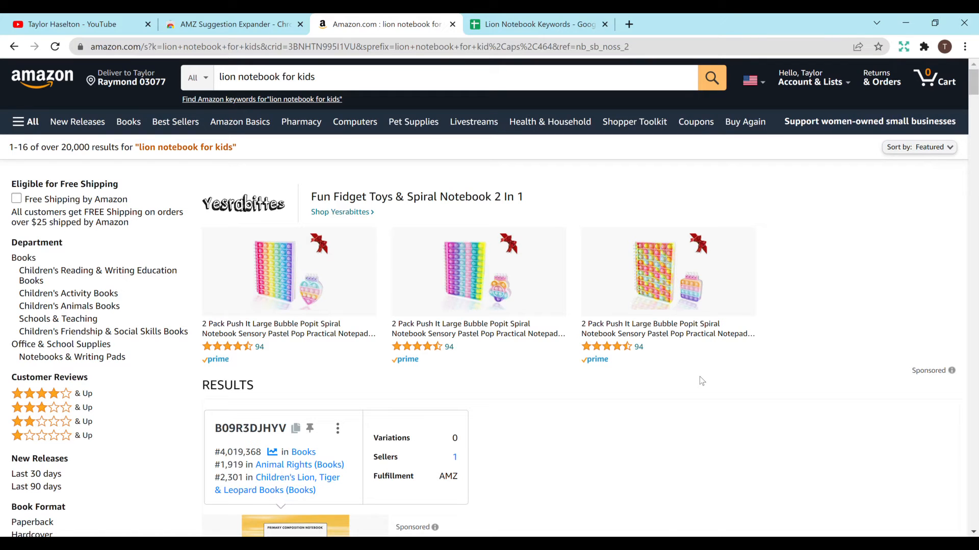
mouse_move(974, 82)
left_mouse_down()
mouse_move(974, 91)
mouse_move(974, 78)
left_mouse_up()
left_click_drag(974, 77, 964, 176)
left_click_drag(963, 187, 975, 75)
mouse_move(975, 75)
left_mouse_down()
mouse_move(973, 160)
mouse_move(973, 75)
left_mouse_up()
left_click_drag(972, 87, 977, 66)
left_click(568, 32)
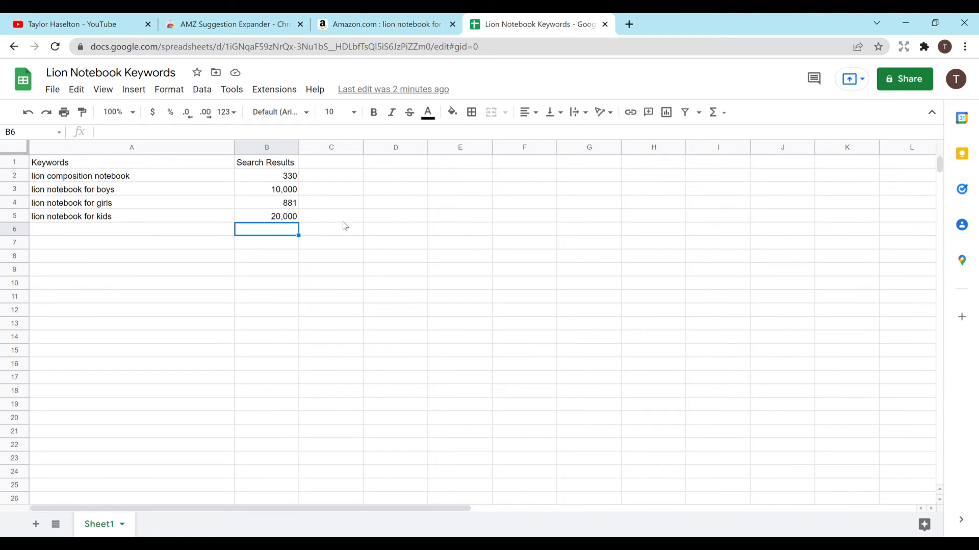
Switch to Amazon and shorten the search phrase to "lion notebook for" to view its keyword suggestions
left_click(372, 24)
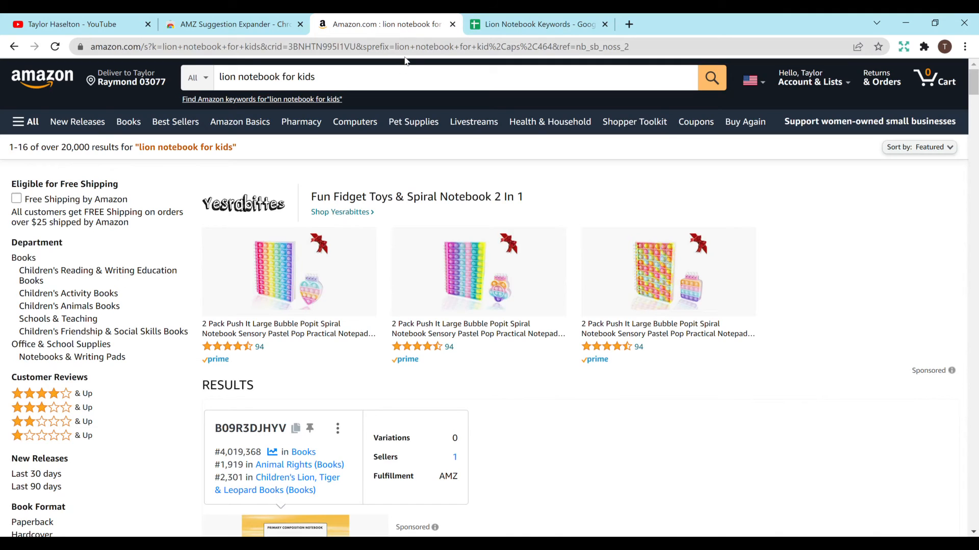
left_click(374, 72)
key("BackSpace")
key("BackSpace")
key("BackSpace")
key("BackSpace")
key("BackSpace")
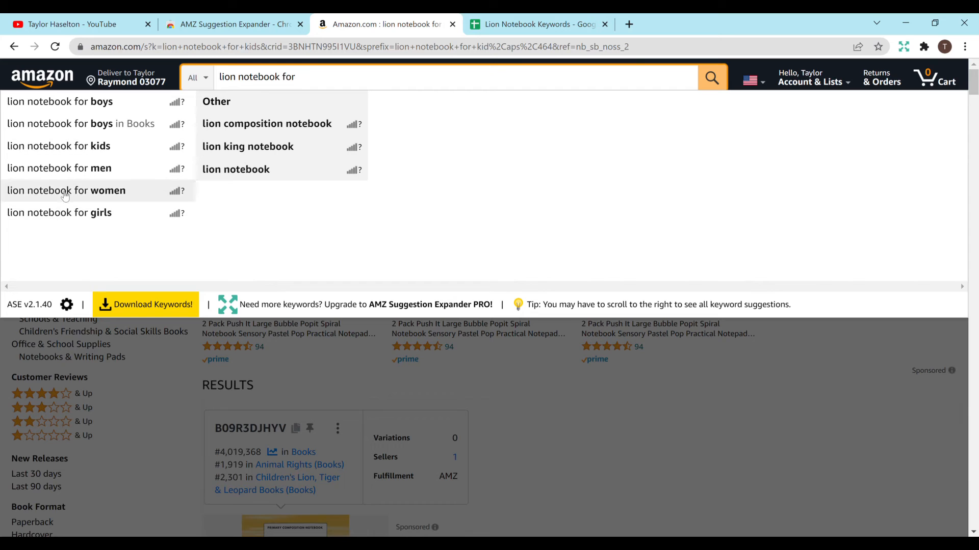
Reduce the Amazon search phrase to "lion notebook" to view the broader keyword suggestions
key("BackSpace")
key("BackSpace")
key("BackSpace")
key("BackSpace")
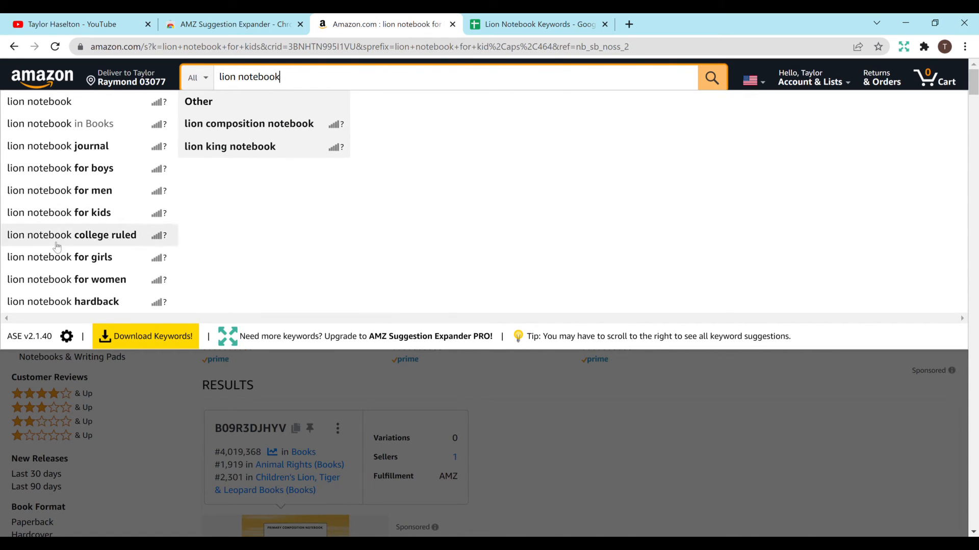
Change the Amazon search phrase to "lion journal" to view alternative keyword suggestions without running the search
key("BackSpace")
key("BackSpace")
key("BackSpace")
key("BackSpace")
key("BackSpace")
key("BackSpace")
key("BackSpace")
key("BackSpace")
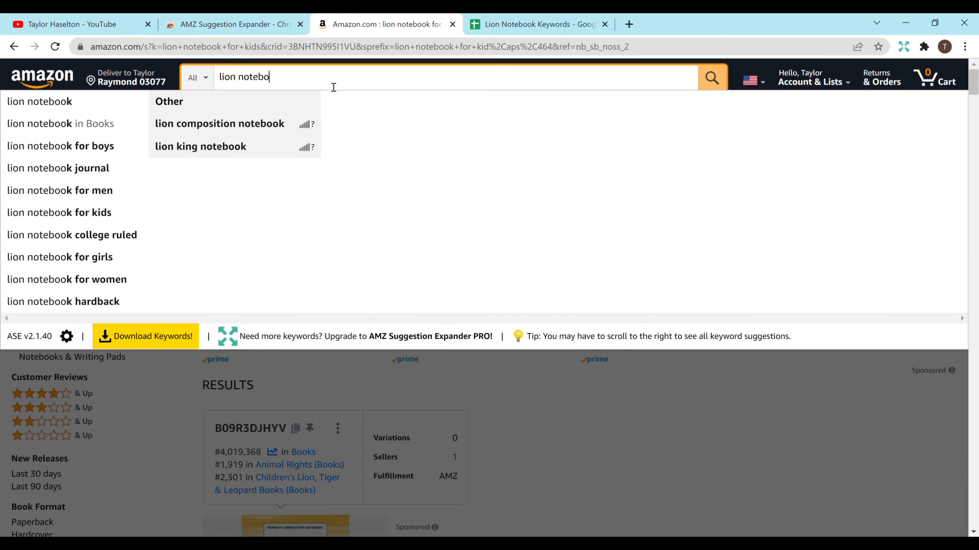
type("journal")
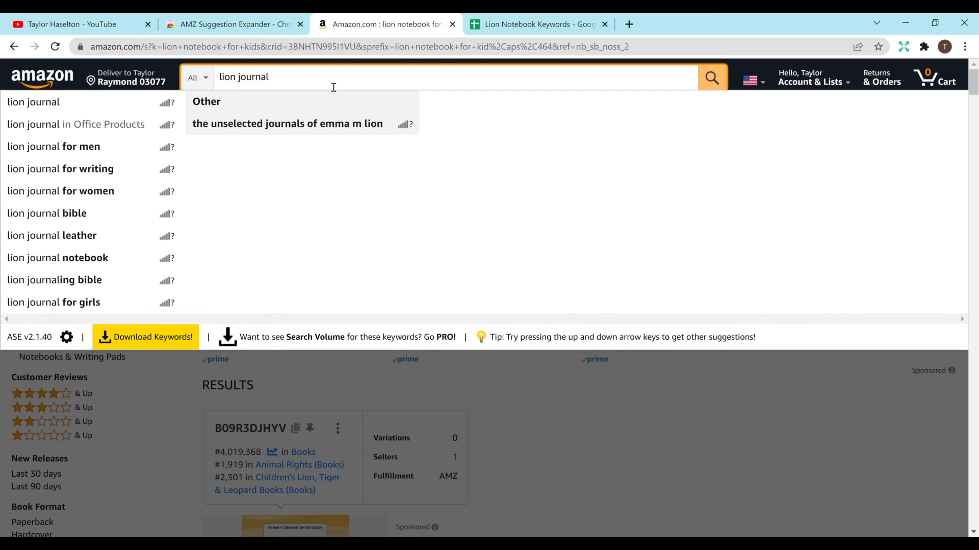
Revisit the Lion Notebook Keywords sheet and switch to the YouTube channel's videos page
left_click(500, 30)
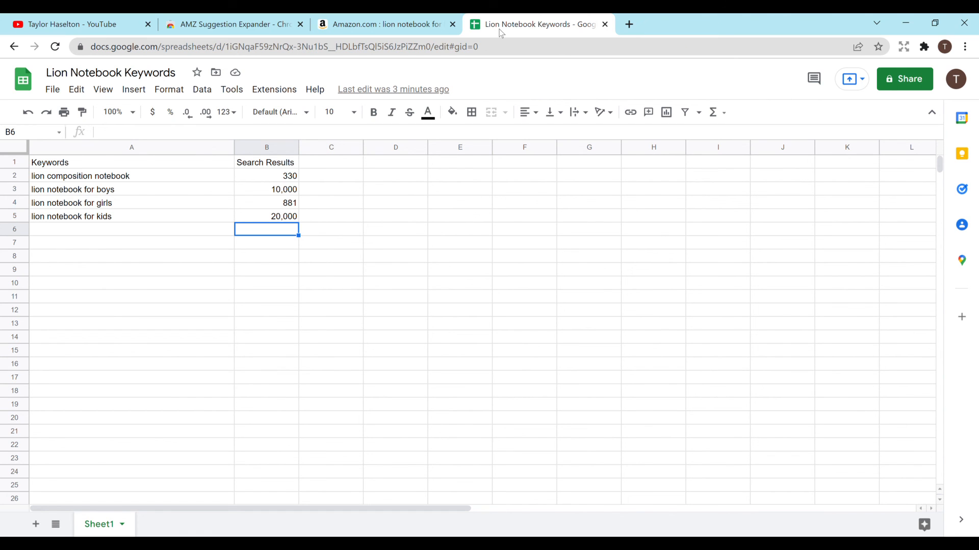
left_click(119, 22)
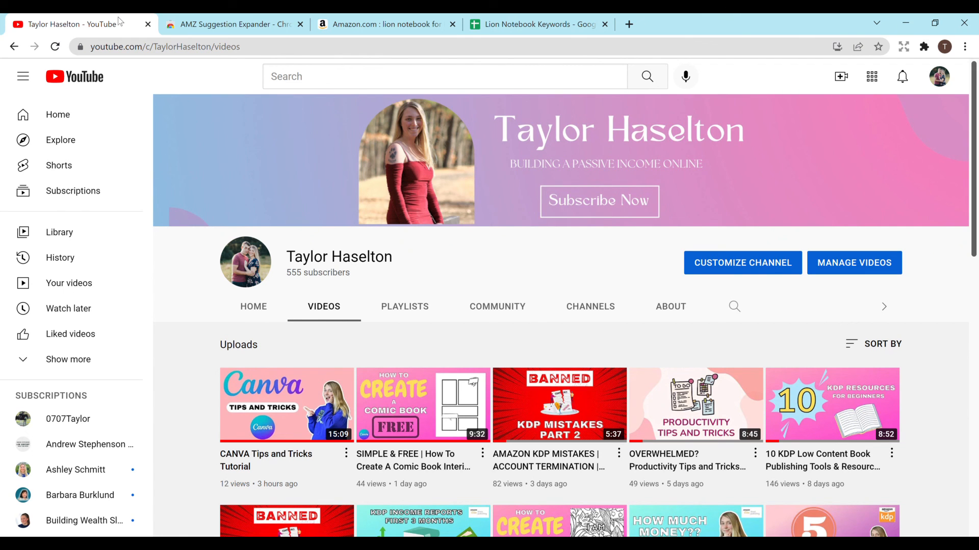